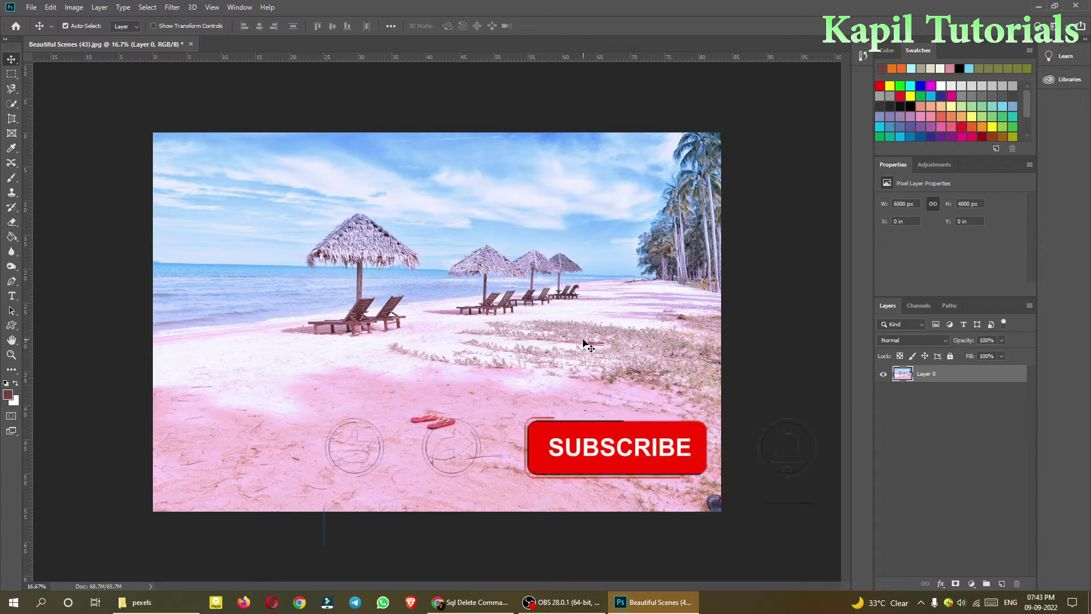
- Switch to the Eyedropper Tool and sample a mauve foreground colour from the beach sand
click(66, 26)
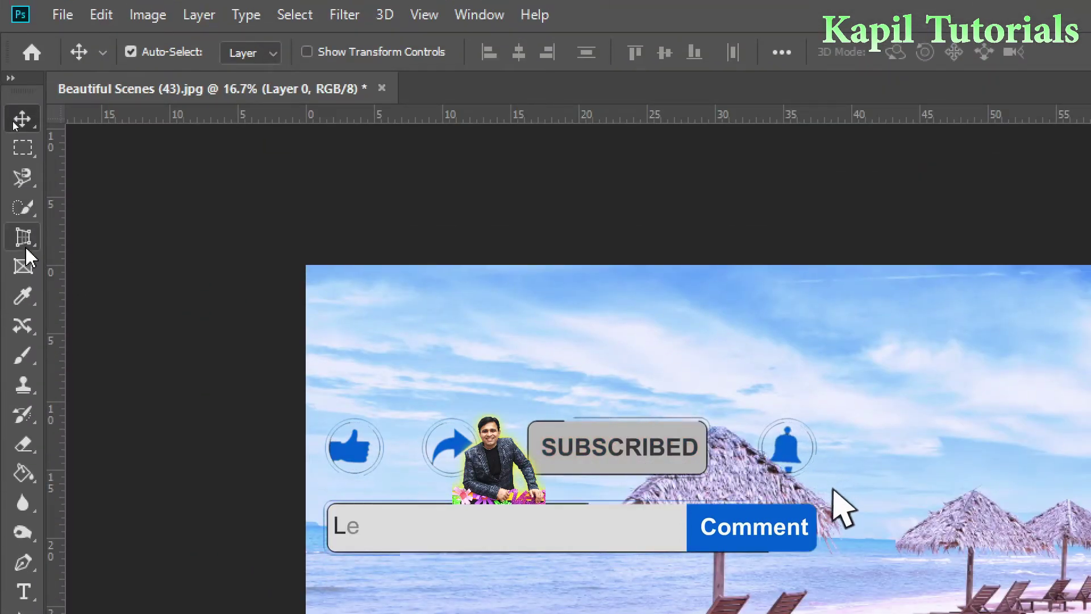
click(25, 226)
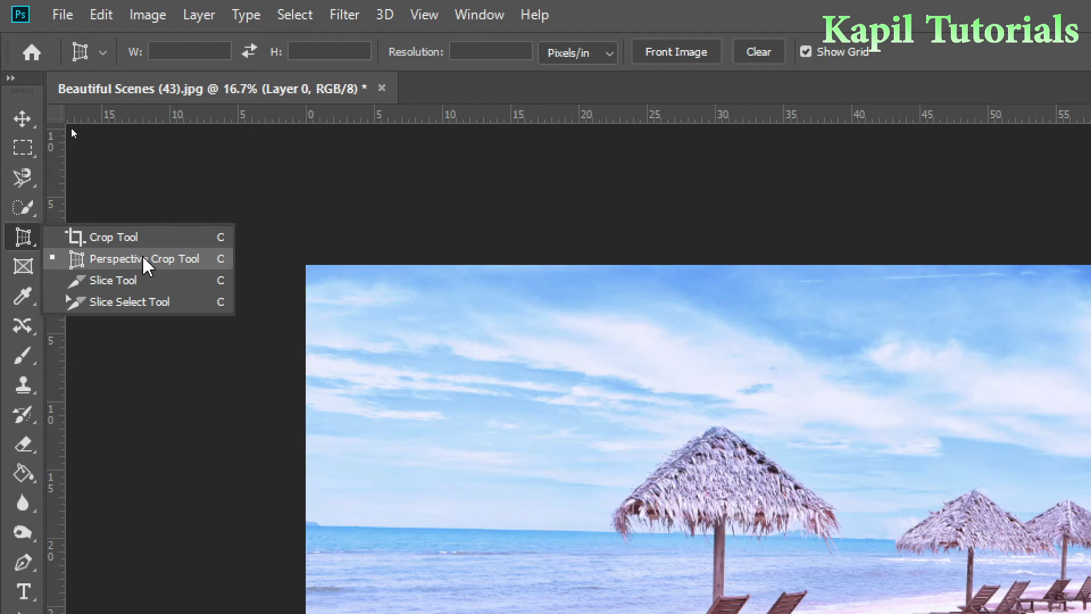
click(24, 276)
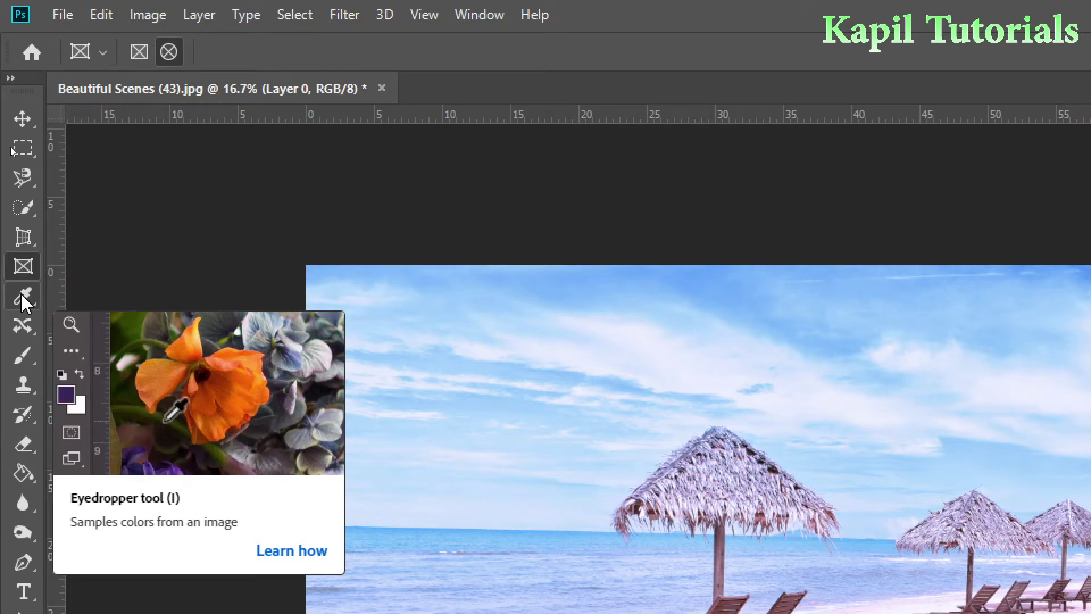
click(21, 294)
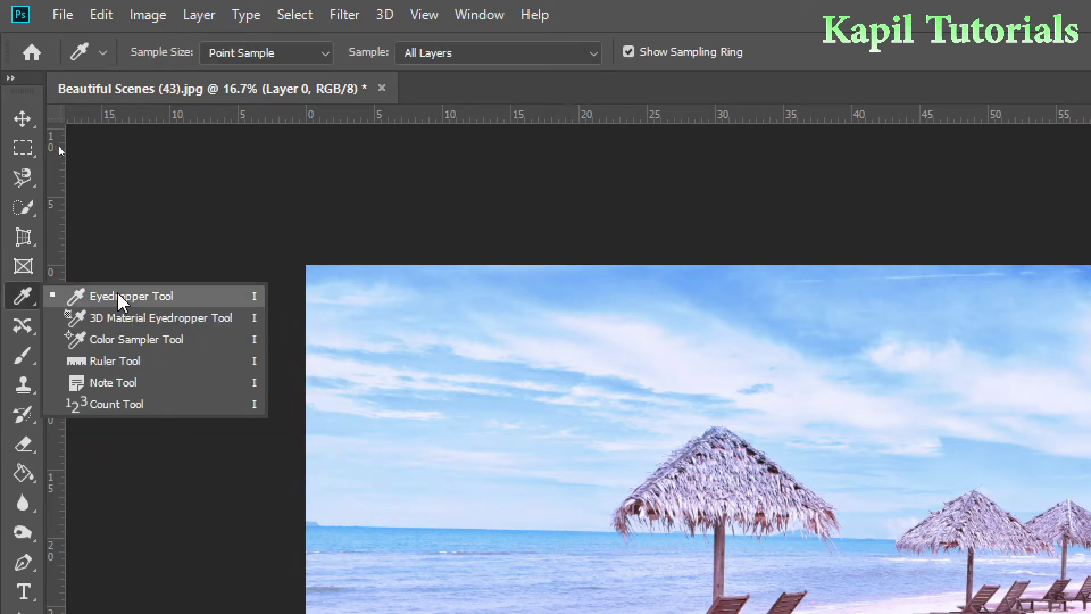
click(93, 301)
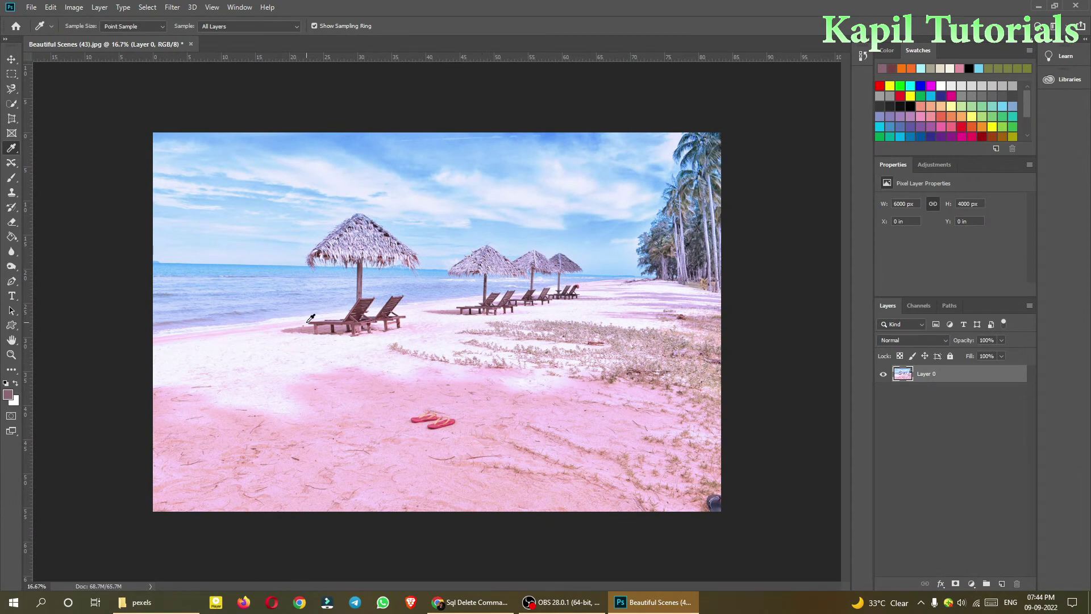
click(1002, 584)
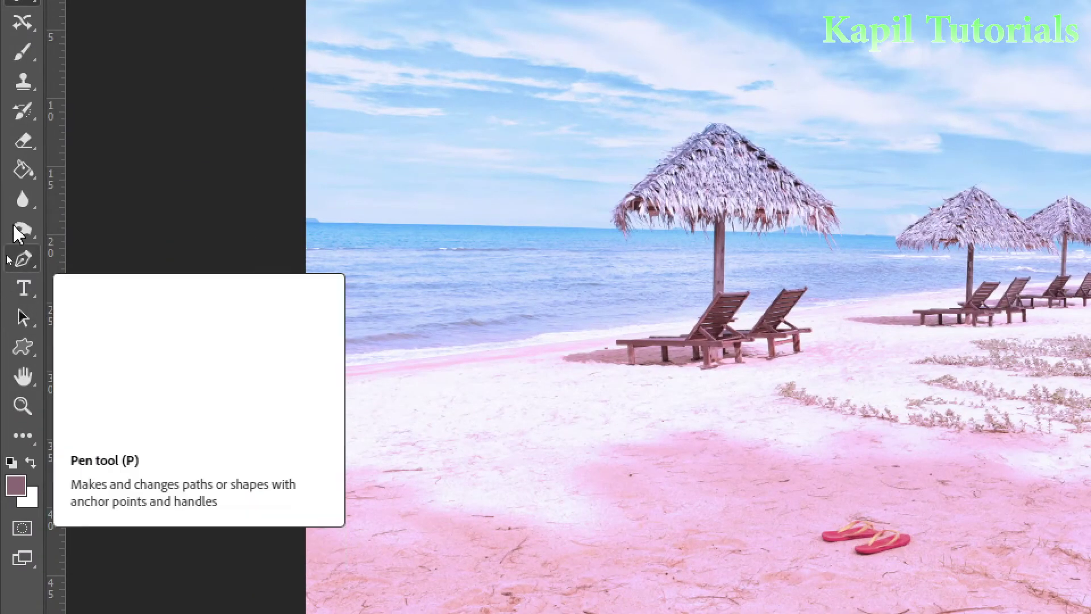
right_click(22, 169)
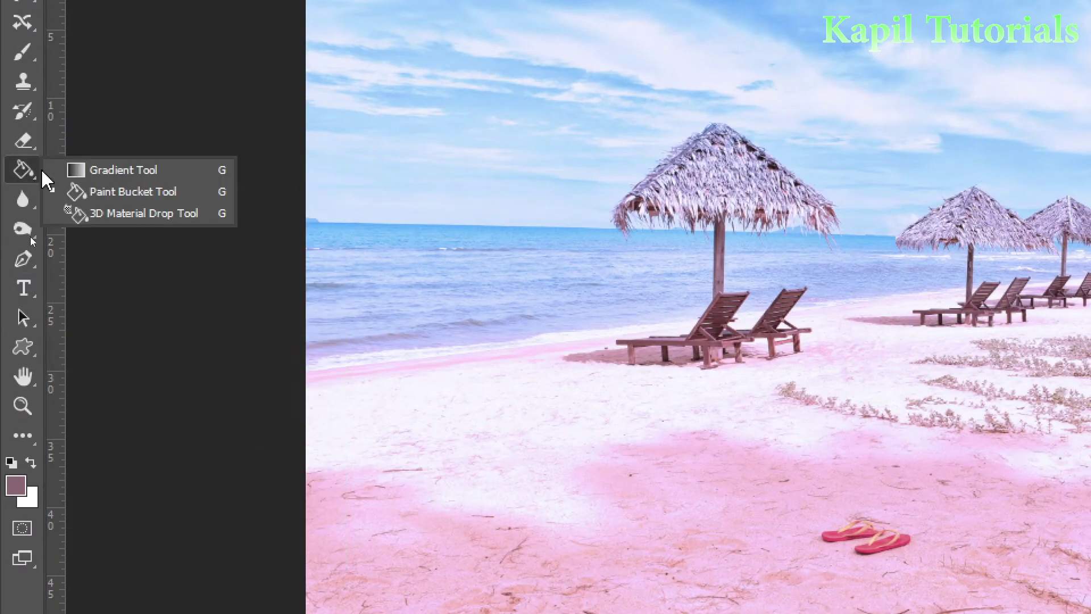
click(110, 189)
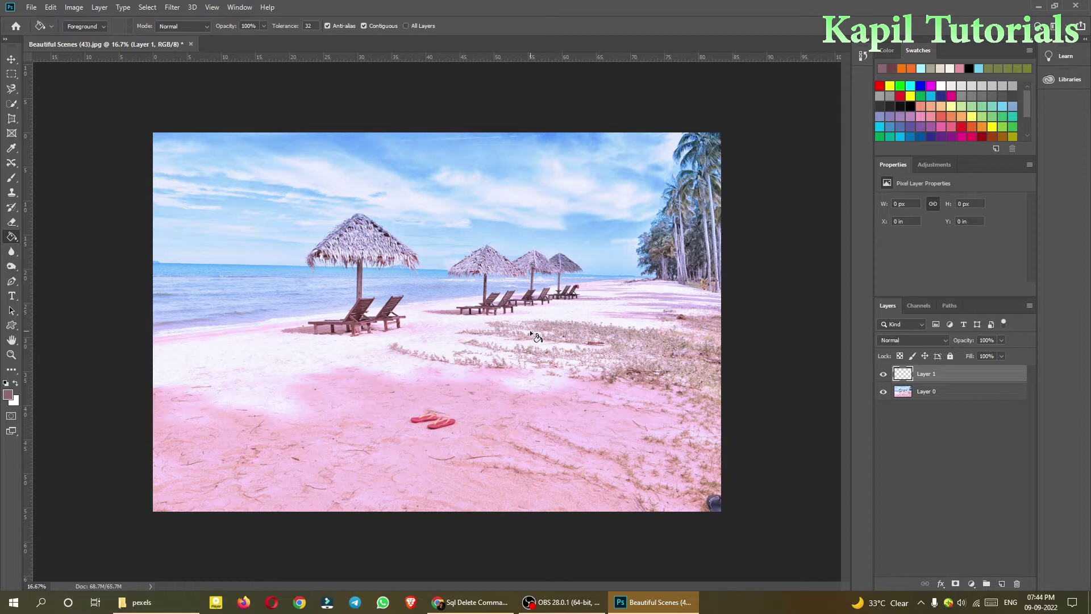
click(529, 330)
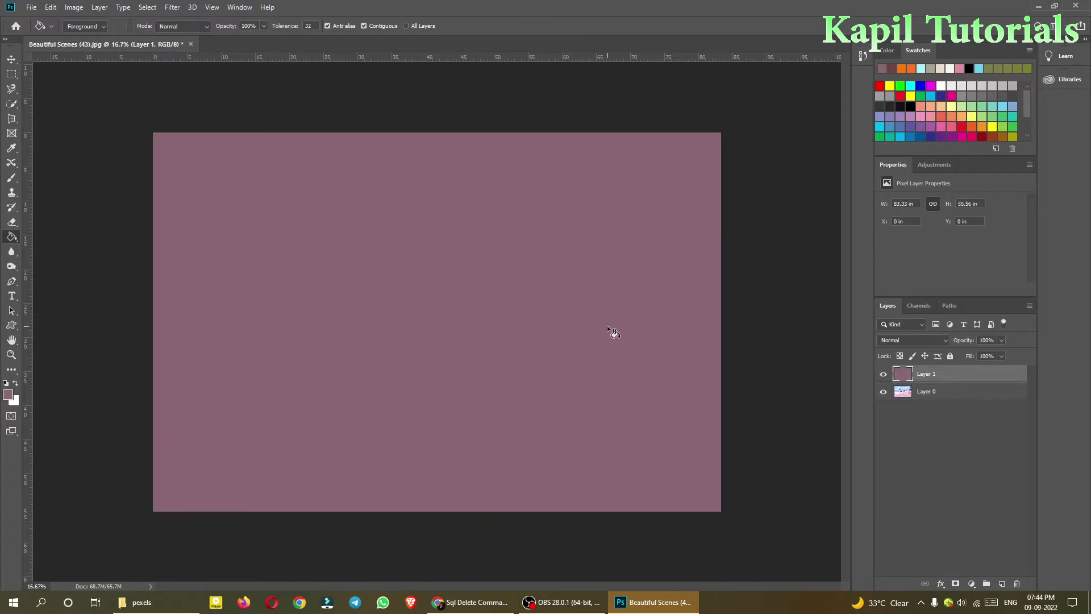
right_click(932, 374)
click(999, 180)
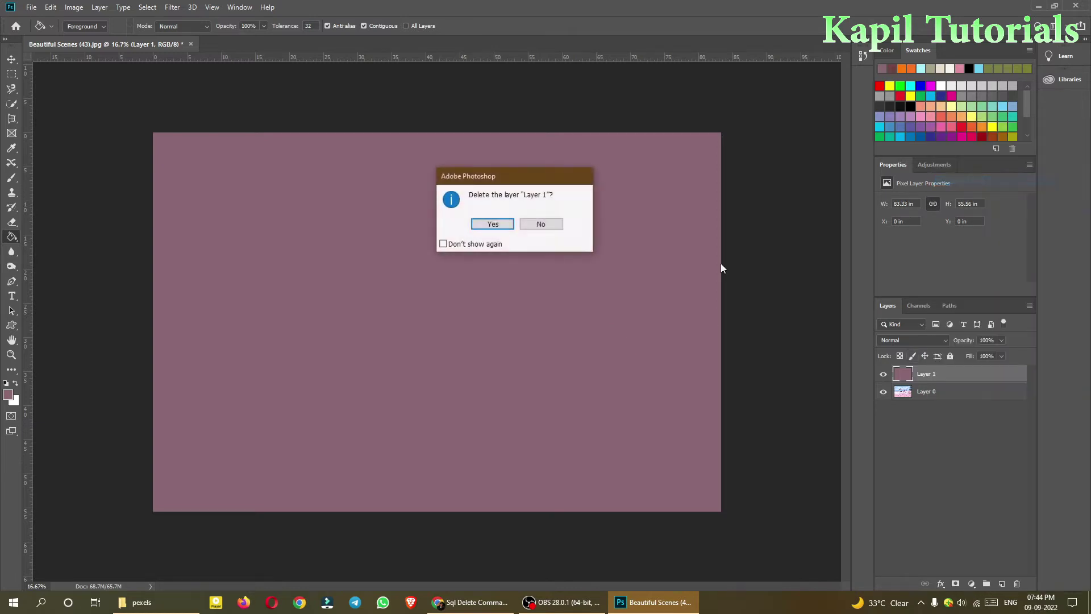
click(504, 226)
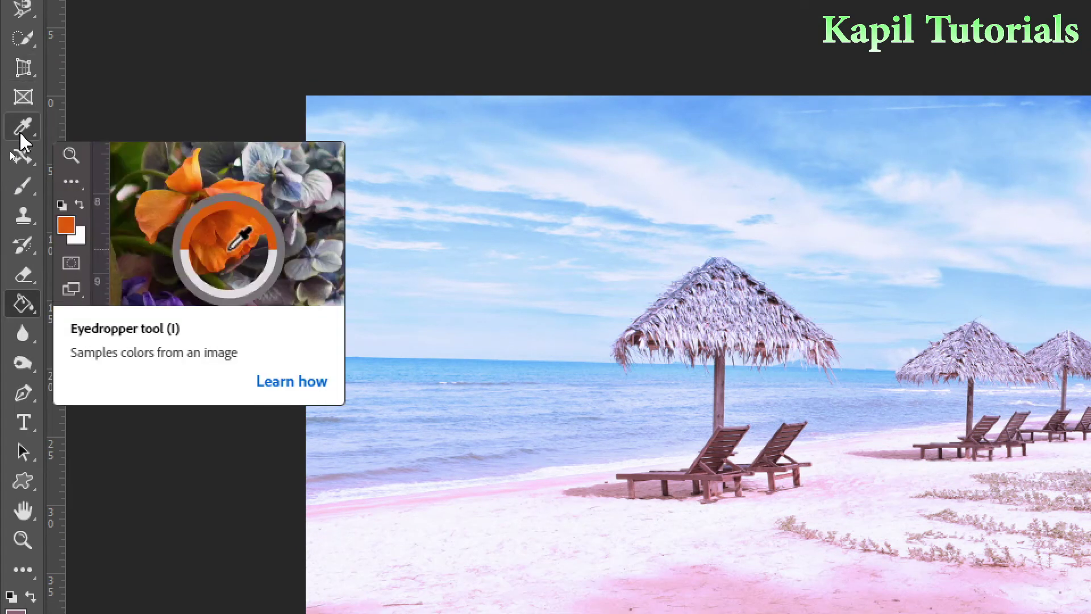
- Bring up the healing tool group to choose the Spot Healing Brush Tool
right_click(24, 120)
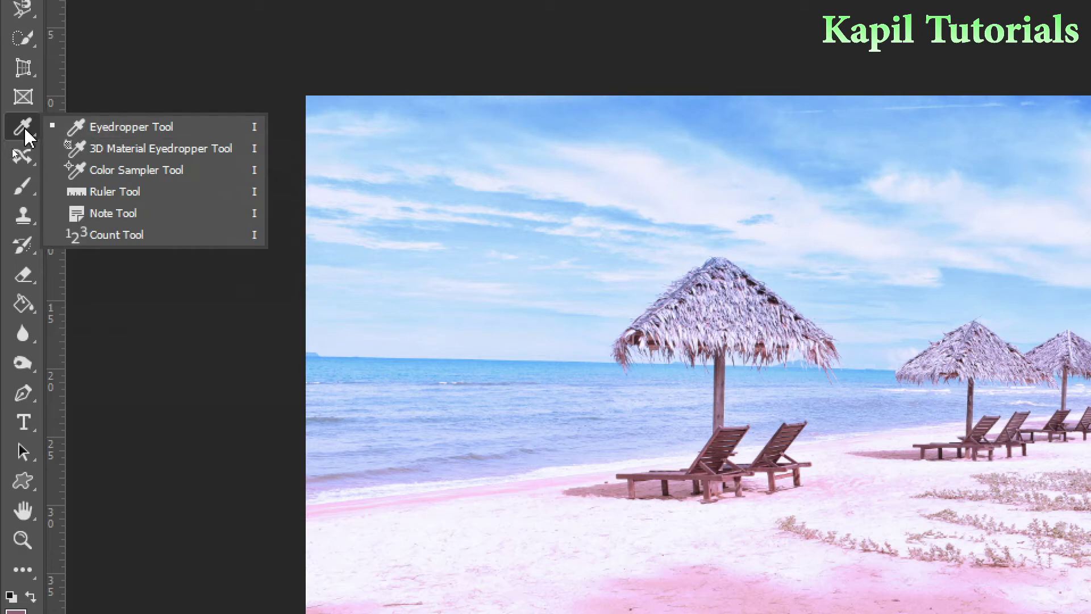
right_click(18, 154)
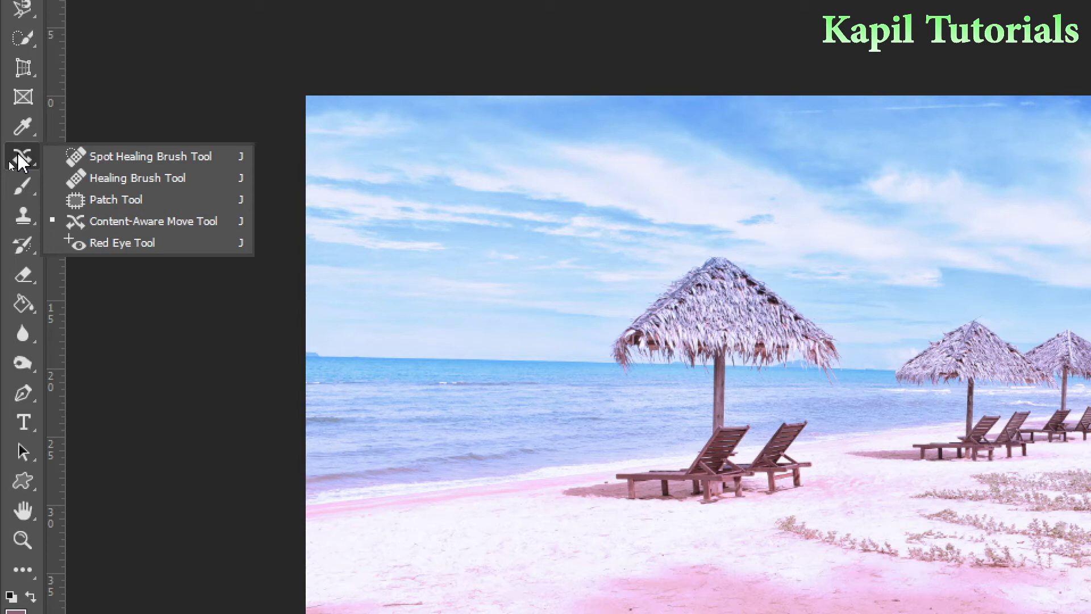
click(101, 160)
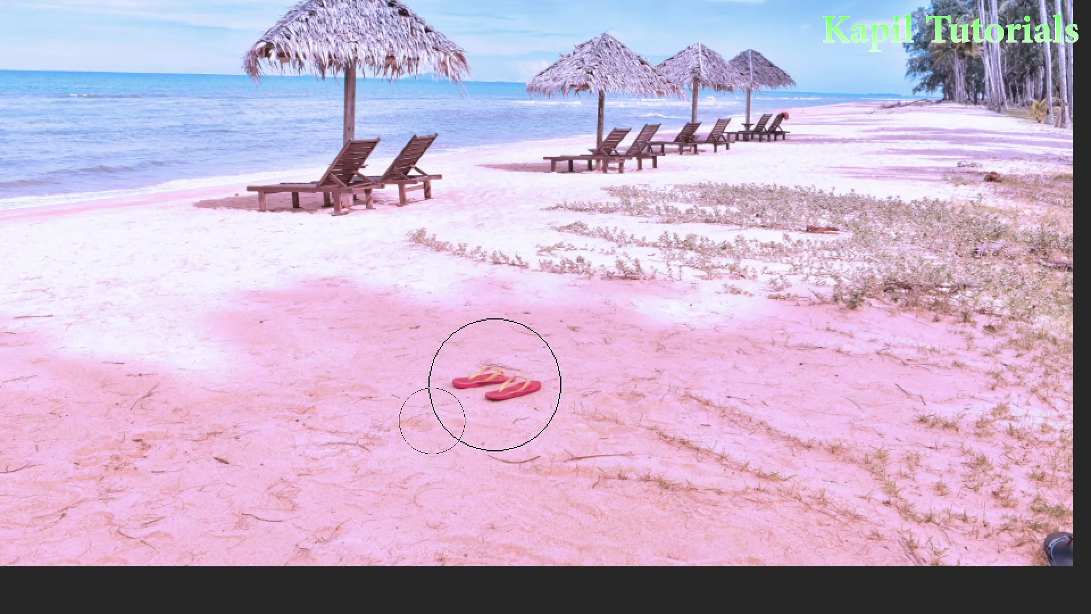
key(v)
right_click(11, 163)
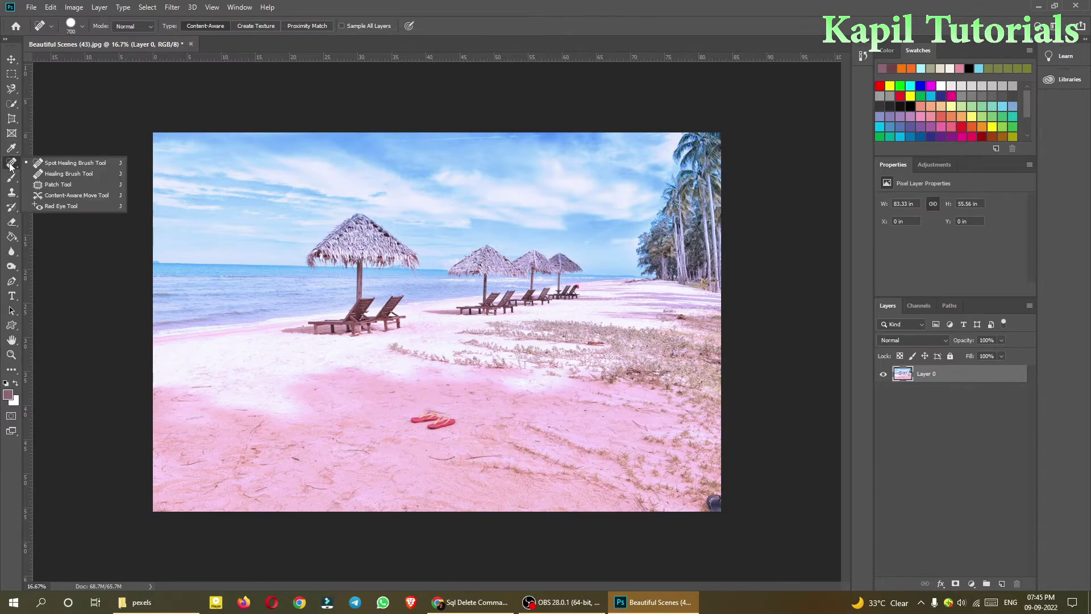
click(68, 165)
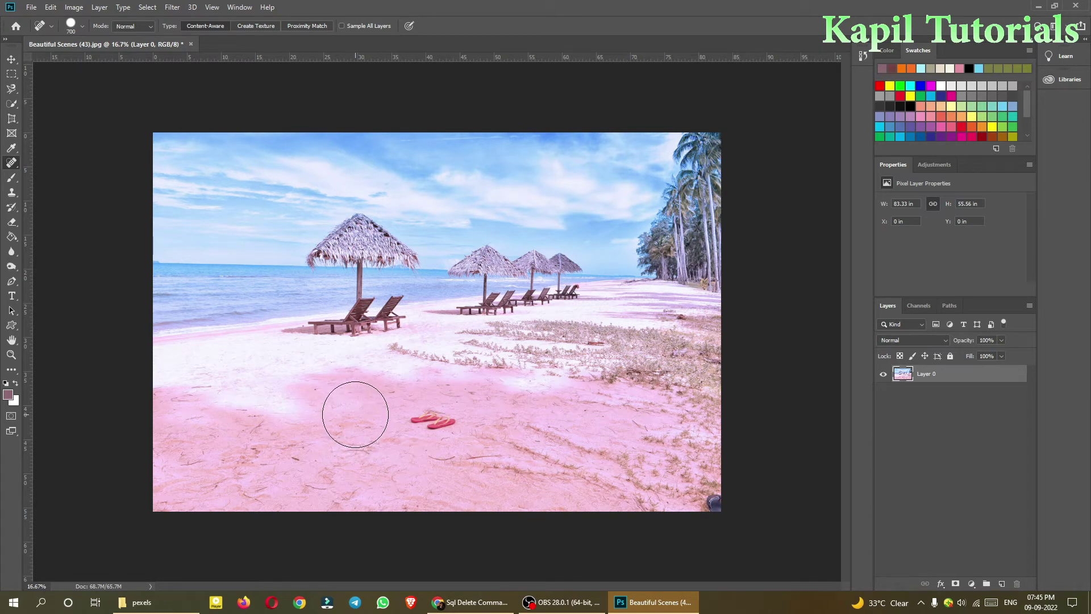
key(bracketleft)
key(bracketleft)
key(bracketleft)
key(bracketleft)
key(bracketleft)
key(bracketright)
key(bracketright)
key(bracketright)
key(bracketright)
key(bracketright)
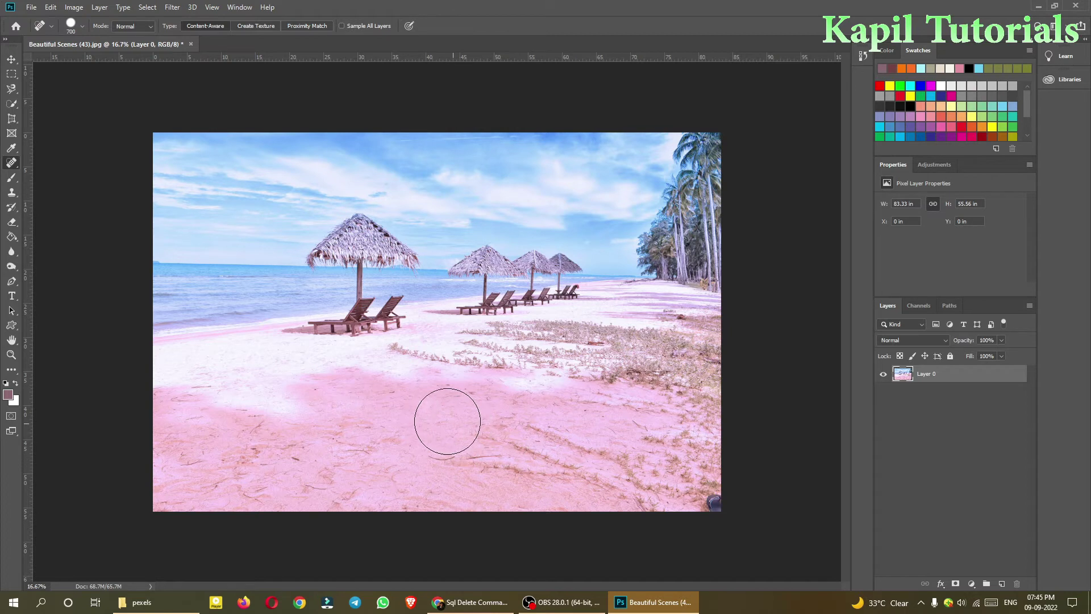
key(ctrl+z)
- Bring up the healing tools to select the Healing Brush Tool for the slippers
right_click(12, 163)
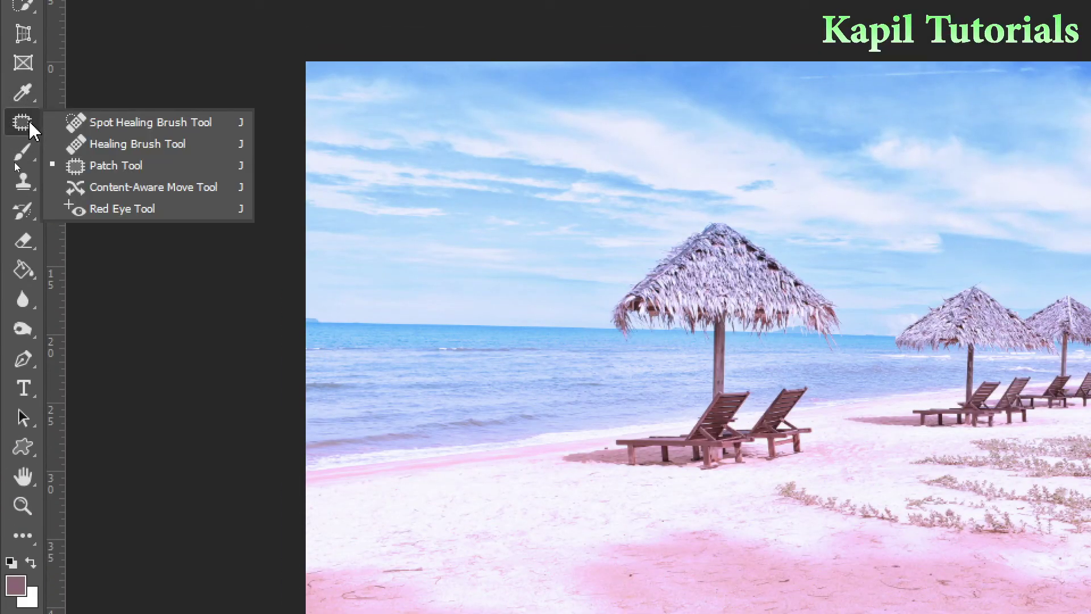
- Use the Content-Aware Move Tool to drag the red slippers away, filling their spot with sand
click(120, 191)
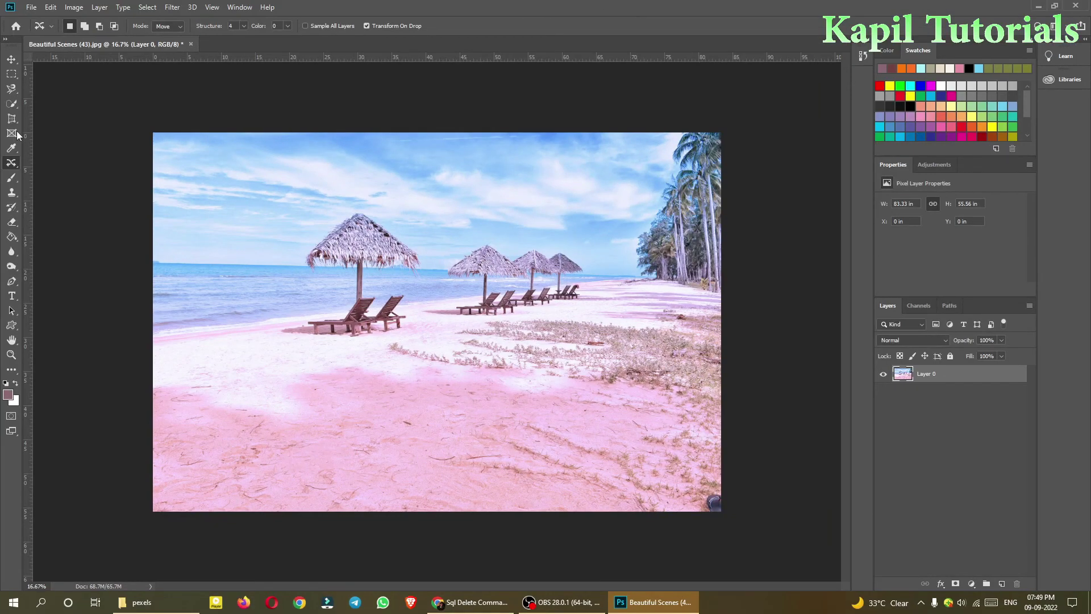
right_click(12, 165)
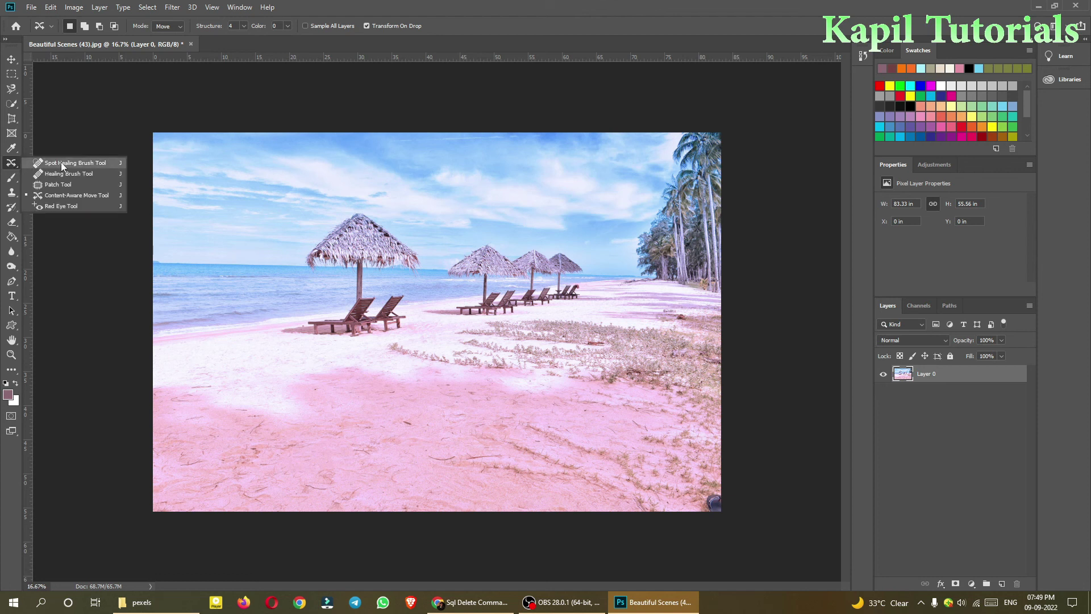